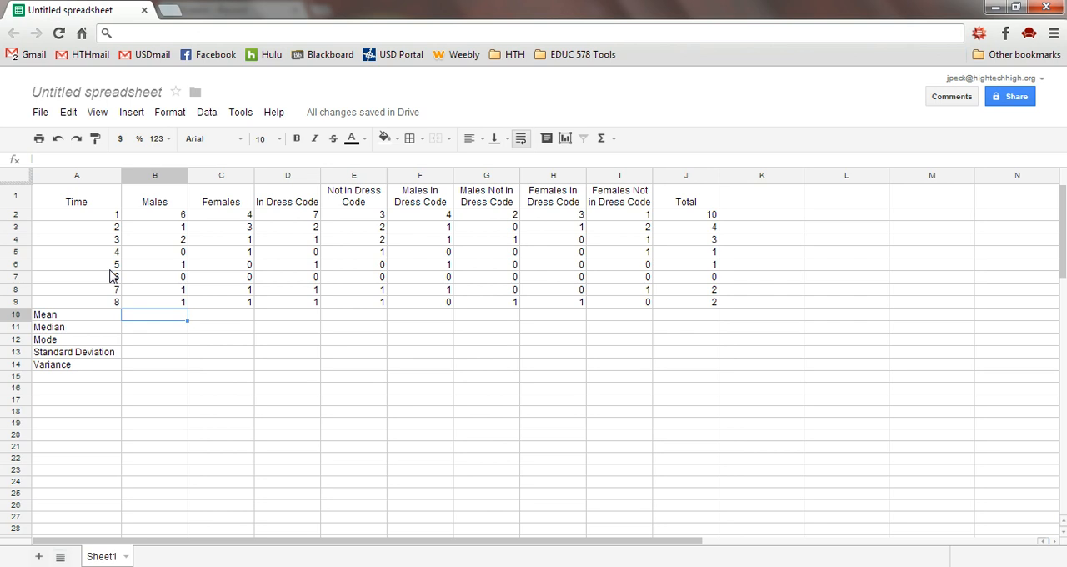
{"action": "left_click", "coordinate": [150, 218]}
{"action": "left_click", "coordinate": [102, 219]}
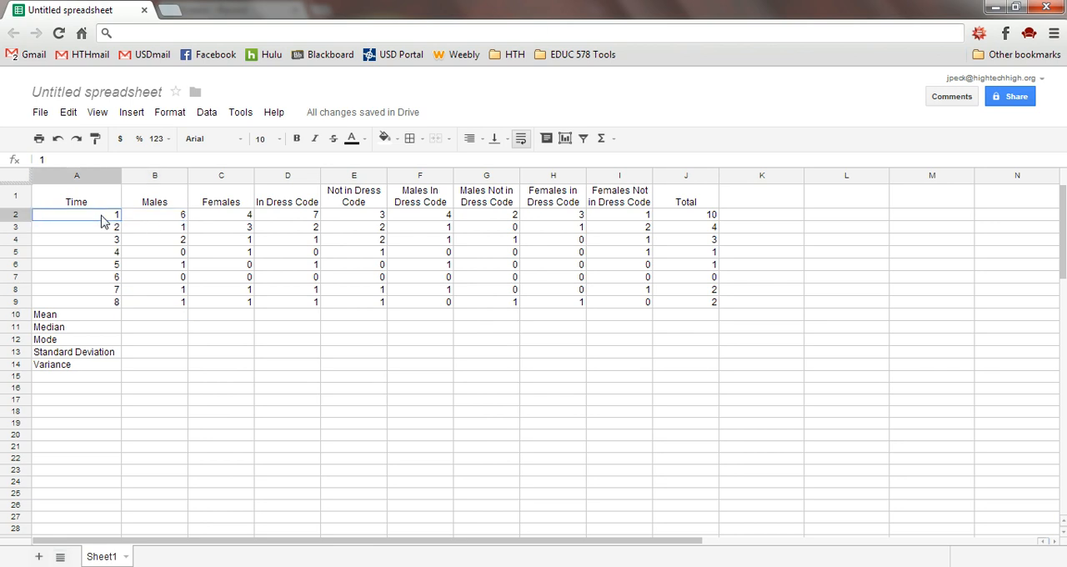
{"action": "left_click_drag", "start_coordinate": [101, 220], "coordinate": [105, 309]}
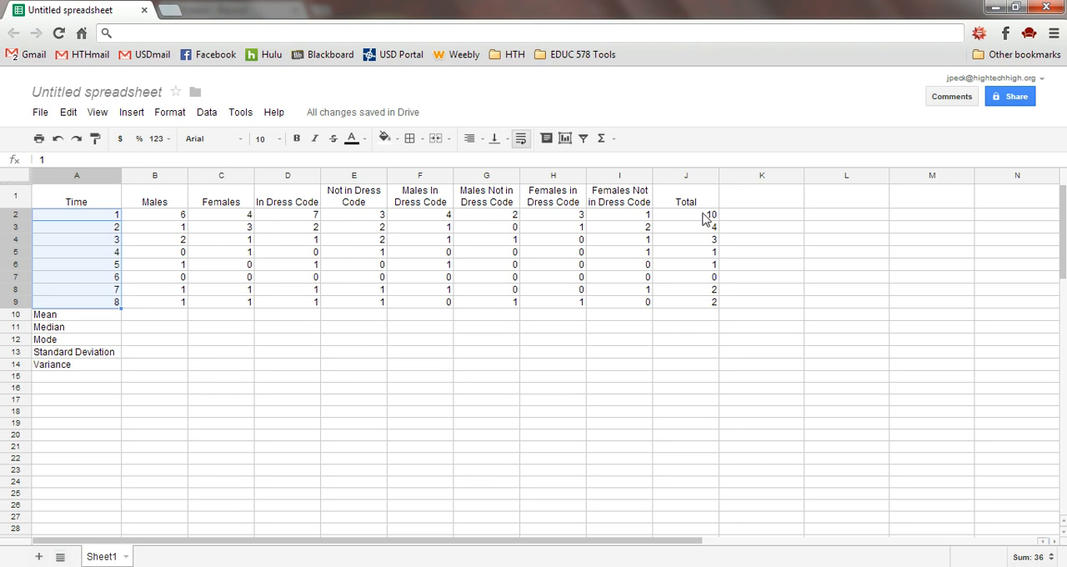
{"action": "left_click", "coordinate": [172, 323]}
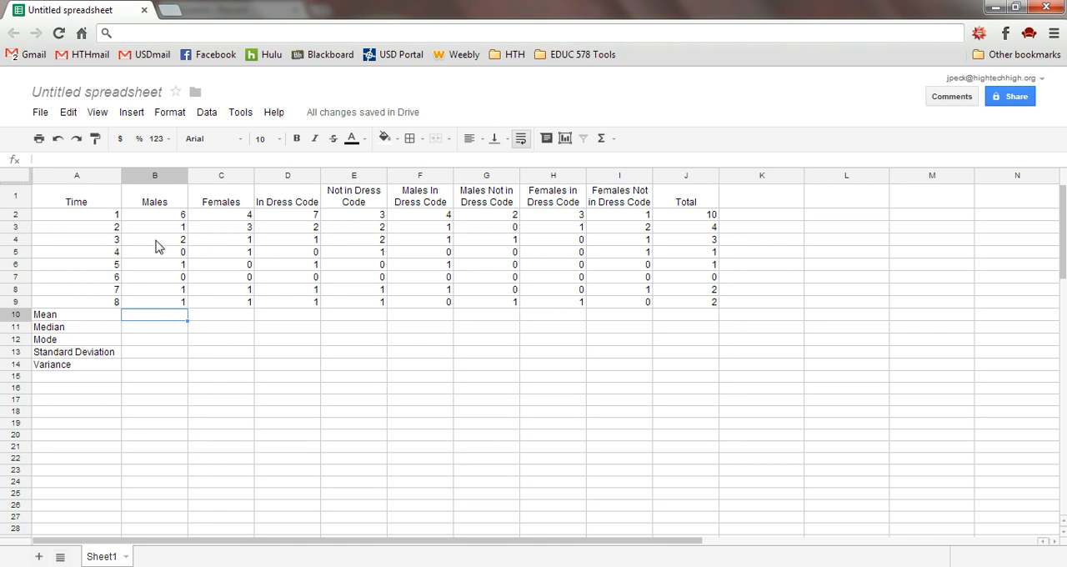
{"action": "left_click_drag", "start_coordinate": [155, 203], "coordinate": [640, 208]}
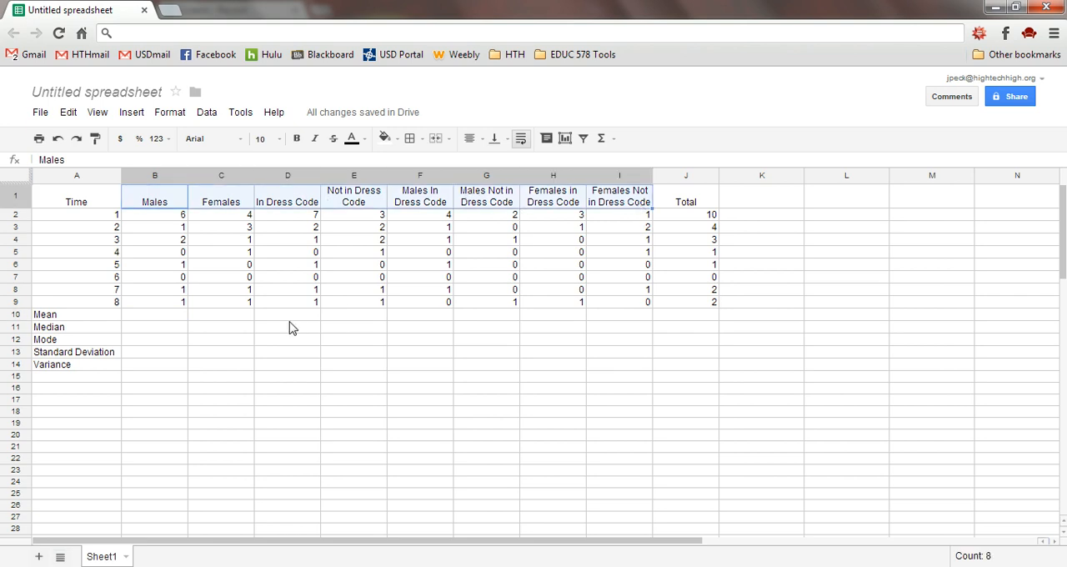
{"action": "left_click", "coordinate": [162, 319]}
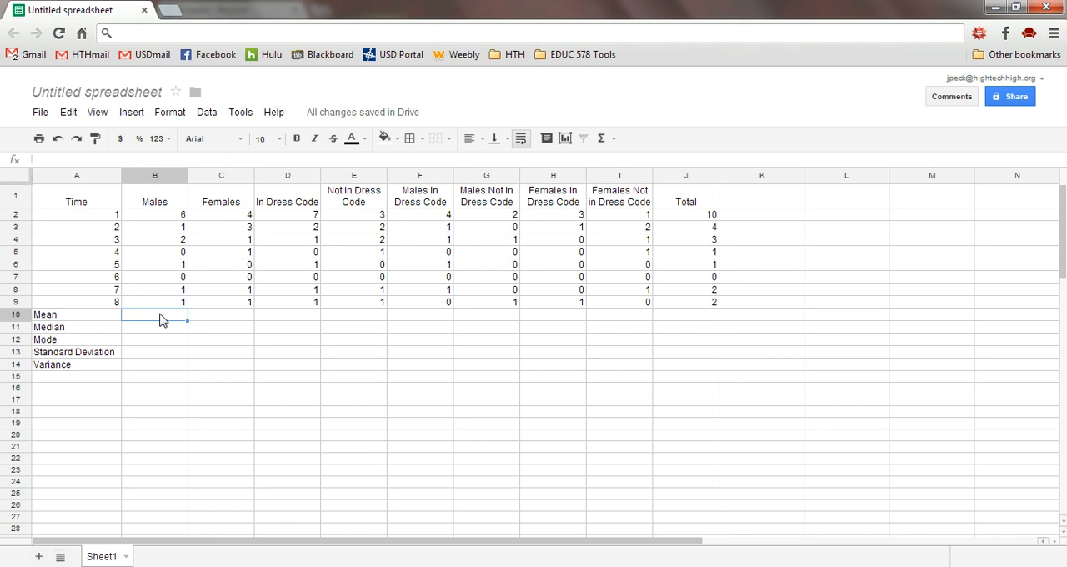
Extend the Mean row label in A10 so it reads "Mean (Average)"
{"action": "left_click", "coordinate": [101, 324]}
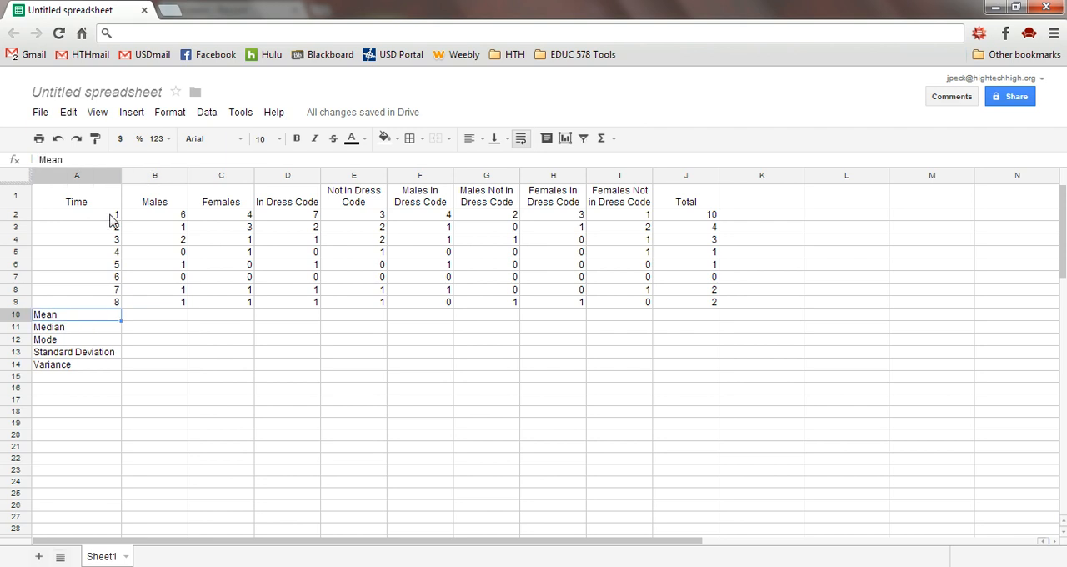
{"action": "left_click", "coordinate": [98, 162]}
{"action": "type", "text": "(Average)"}
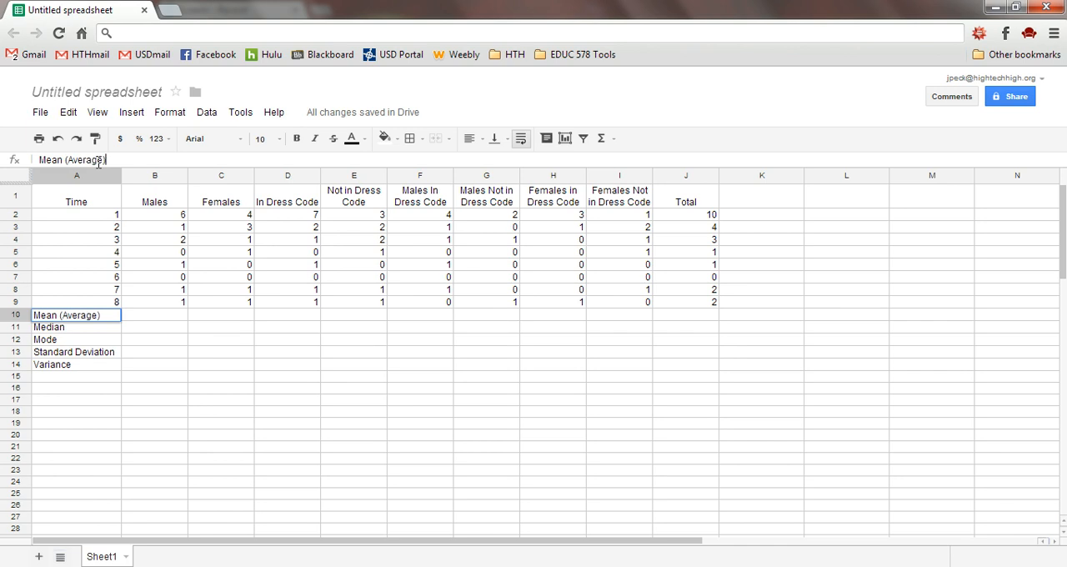
Calculate the mean of the Males column in B10 with the formula =AVERAGE(B2:B9)
{"action": "left_click", "coordinate": [164, 319]}
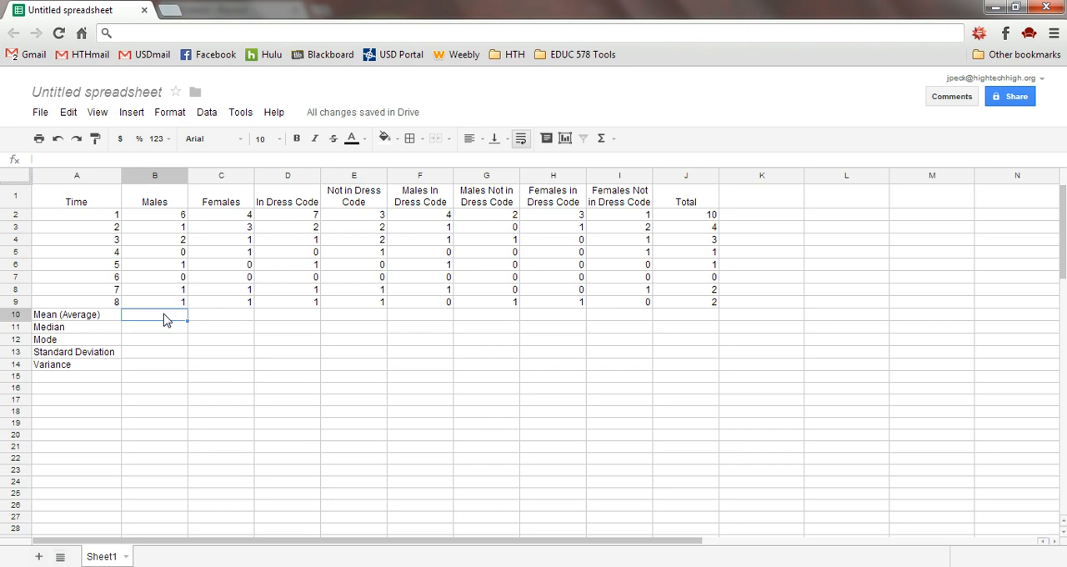
{"action": "type", "text": "="}
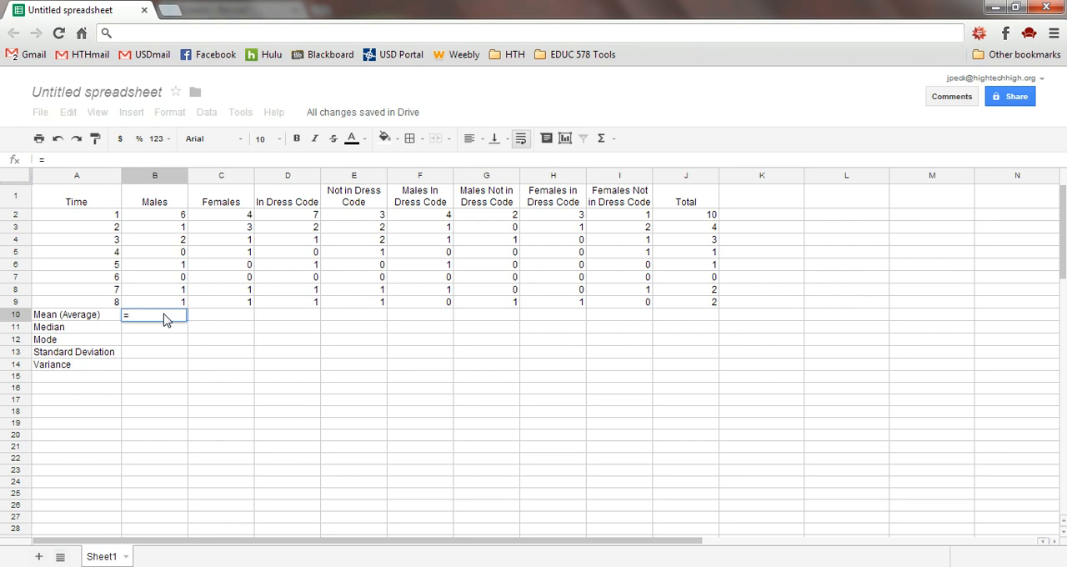
{"action": "type", "text": "AVERAGE"}
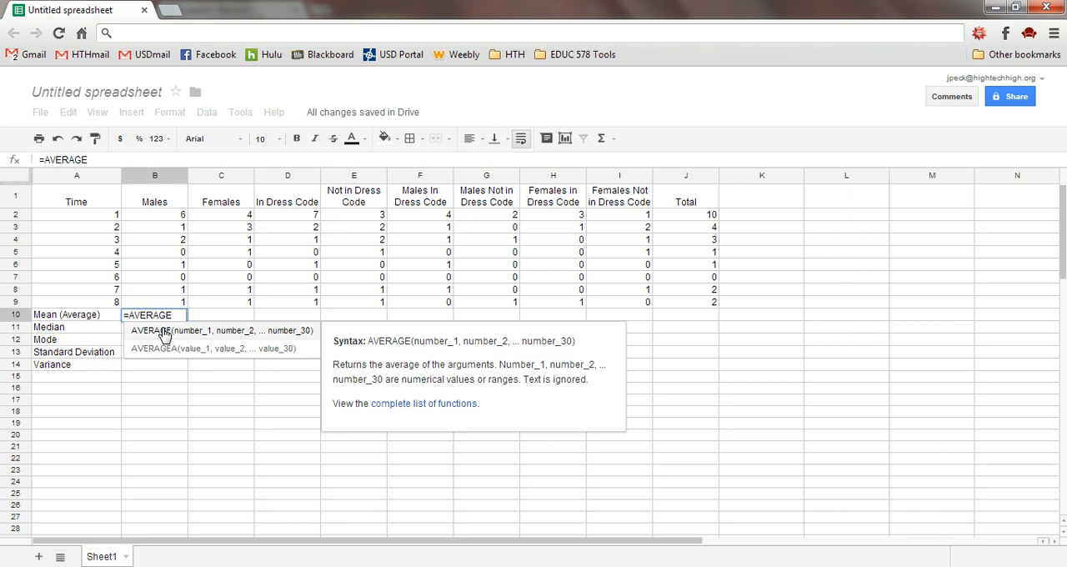
{"action": "left_click", "coordinate": [164, 334]}
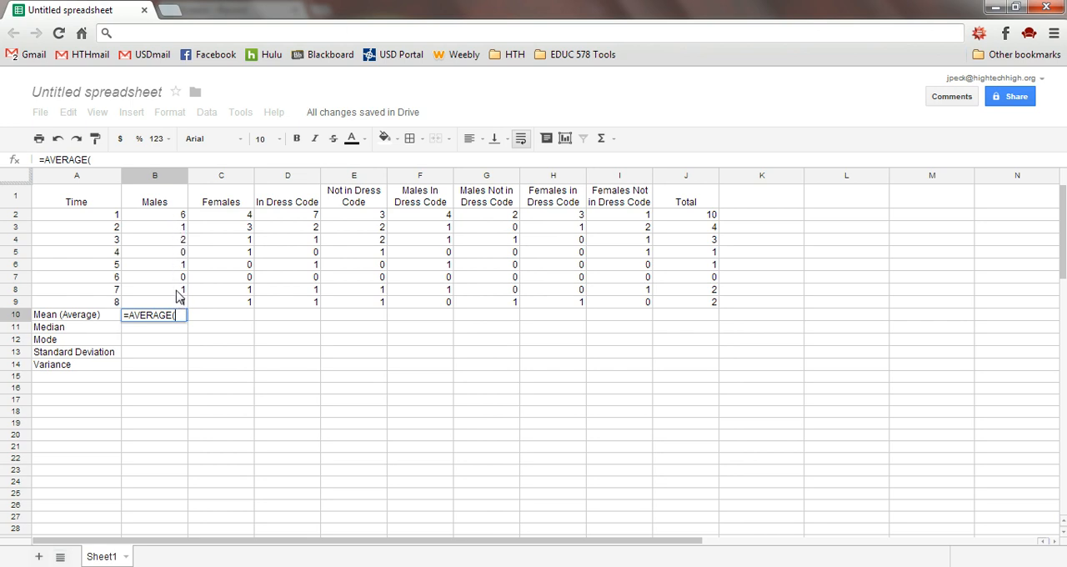
{"action": "left_click", "coordinate": [162, 219]}
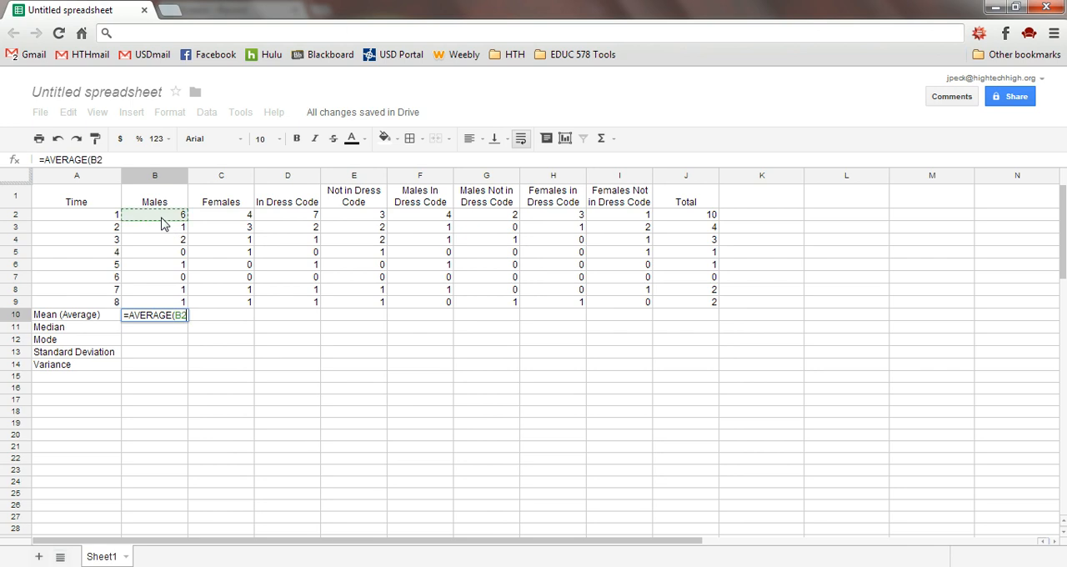
{"action": "left_click_drag", "start_coordinate": [161, 221], "coordinate": [165, 305]}
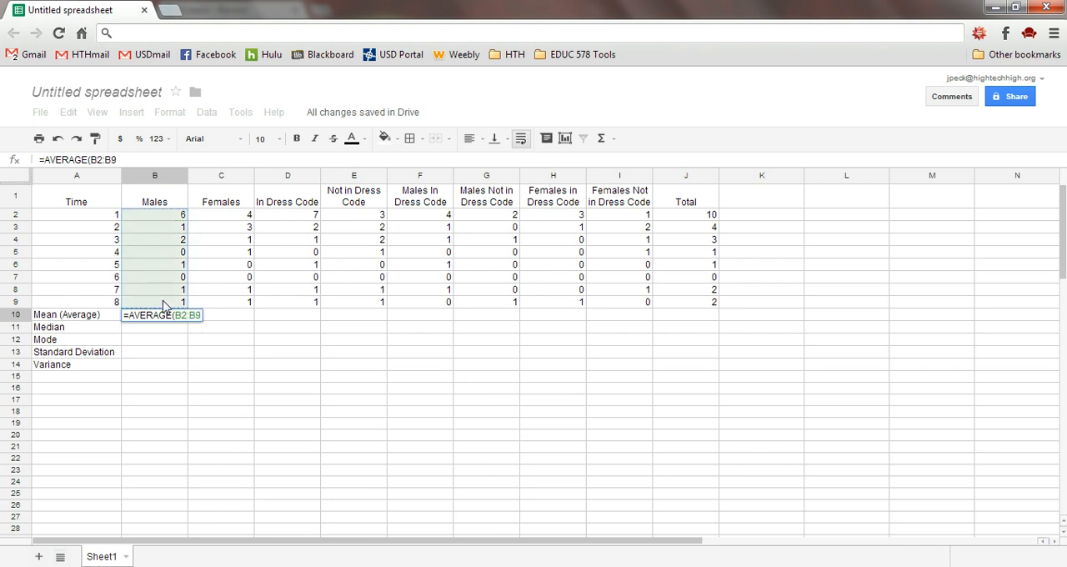
{"action": "type", "text": ")"}
{"action": "key", "text": "Return"}
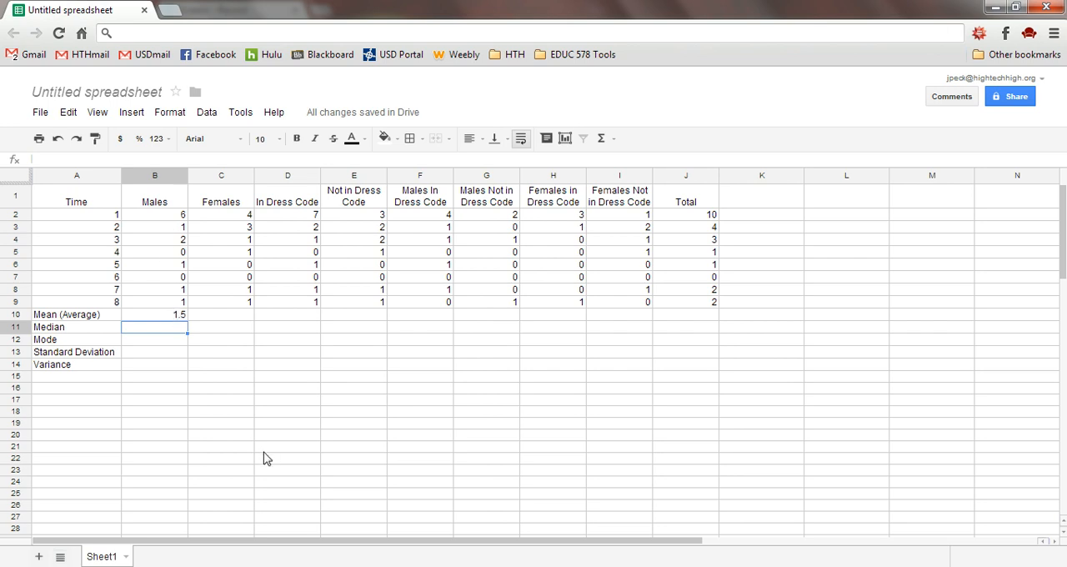
Calculate the median of the Males column in B11 with the formula =MEDIAN(B2:B9)
{"action": "type", "text": "="}
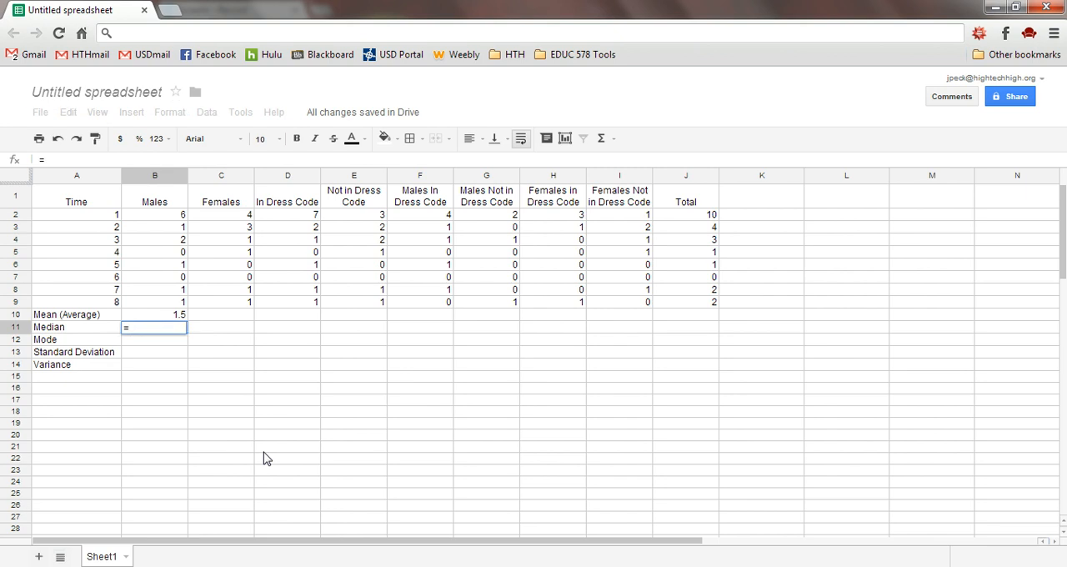
{"action": "type", "text": "MEDIAN"}
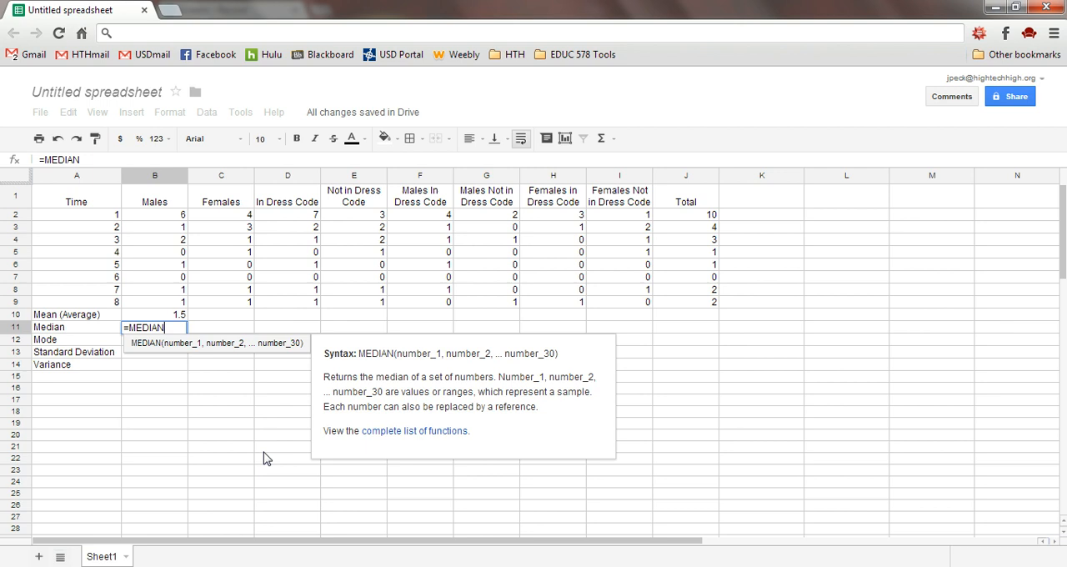
{"action": "left_click", "coordinate": [186, 348]}
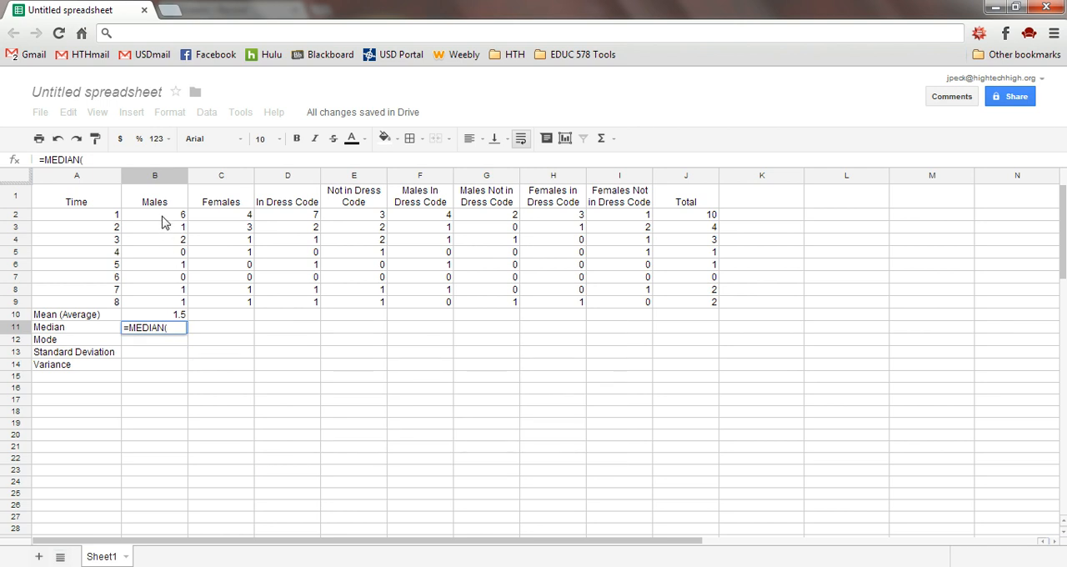
{"action": "left_click_drag", "start_coordinate": [163, 215], "coordinate": [159, 305]}
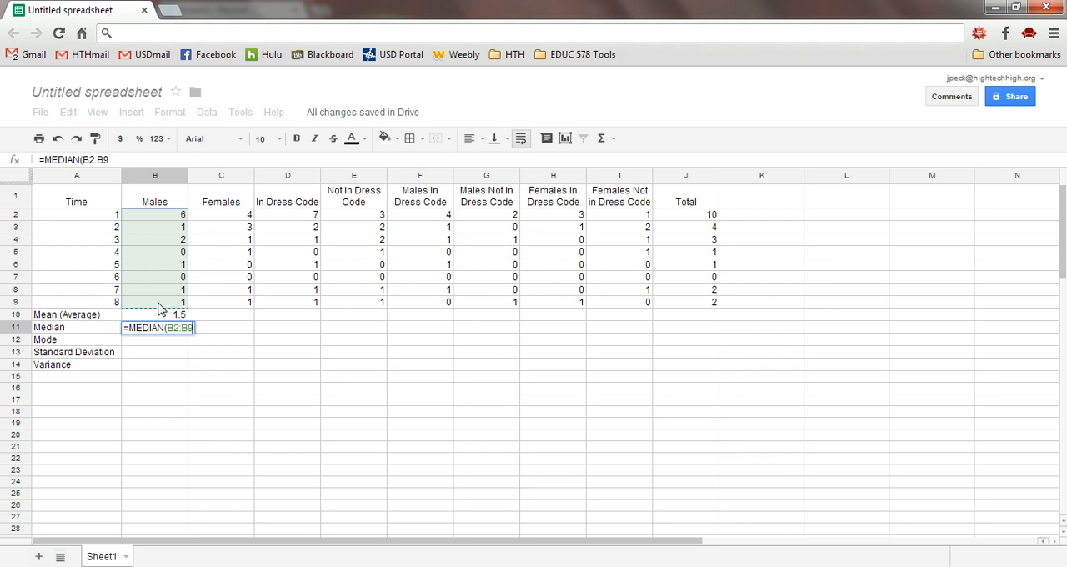
{"action": "type", "text": ")"}
{"action": "key", "text": "Return"}
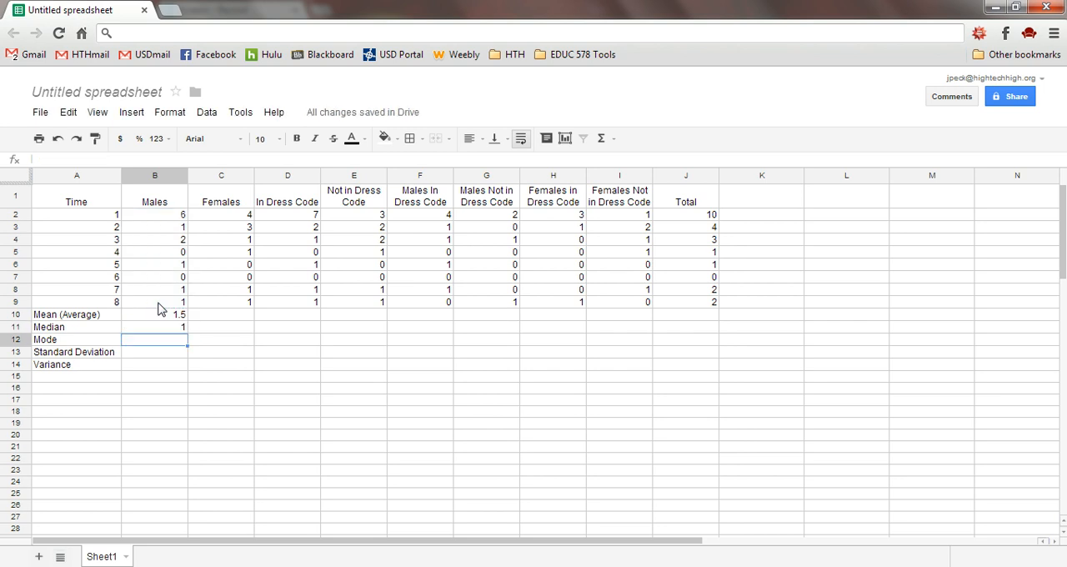
Calculate the mode of the Males column in B12 with the formula =MODE(B2:B9)
{"action": "type", "text": "="}
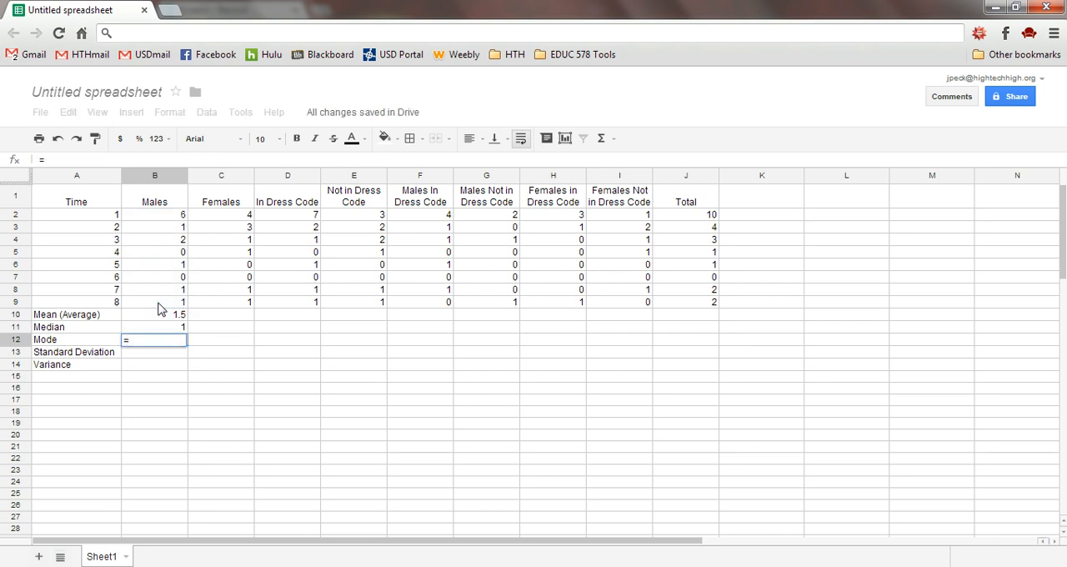
{"action": "type", "text": "MOD"}
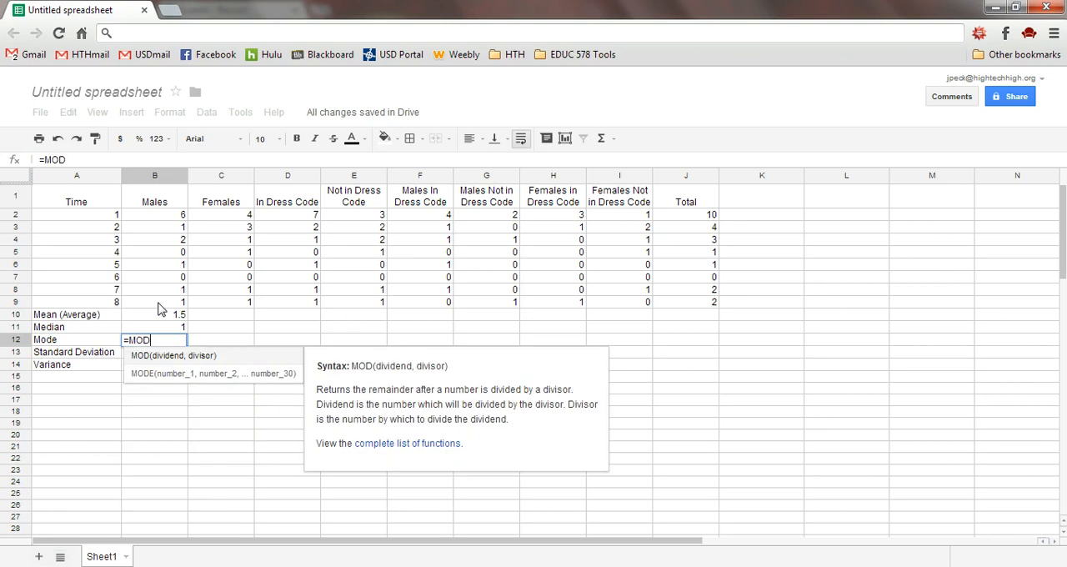
{"action": "type", "text": "E"}
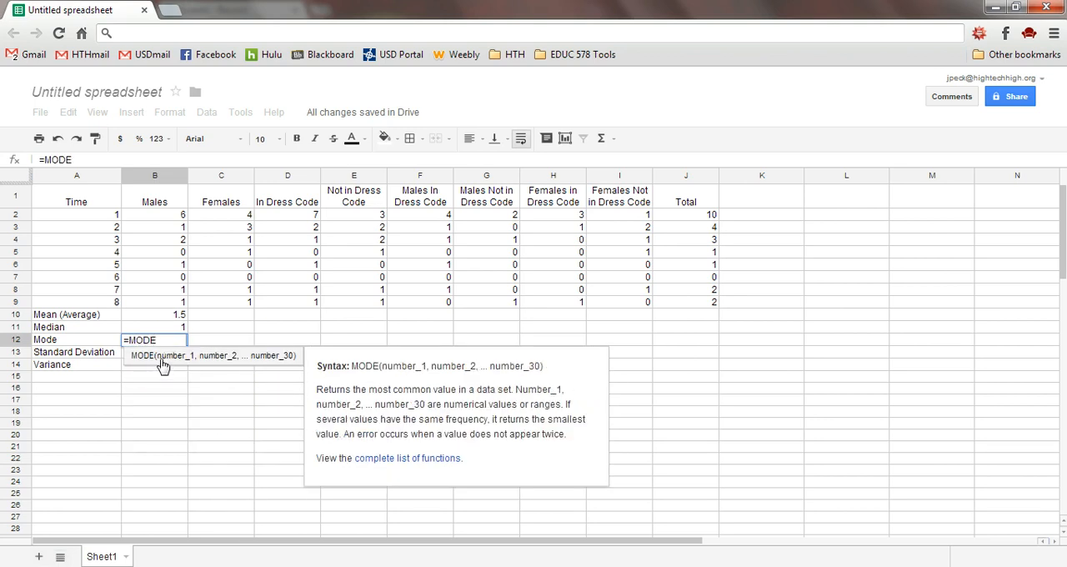
{"action": "type", "text": "("}
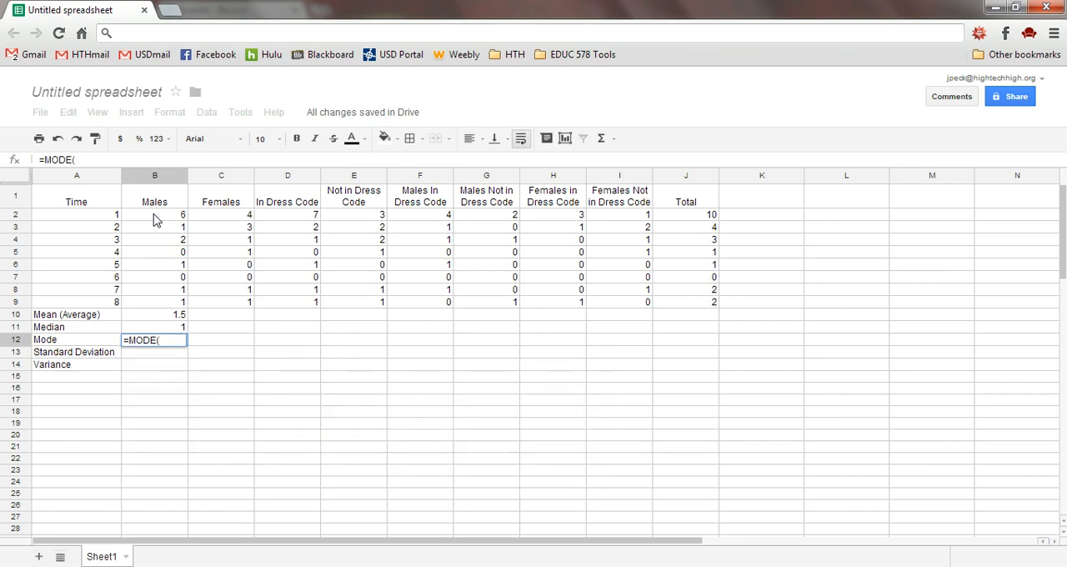
{"action": "left_click_drag", "start_coordinate": [155, 216], "coordinate": [154, 309]}
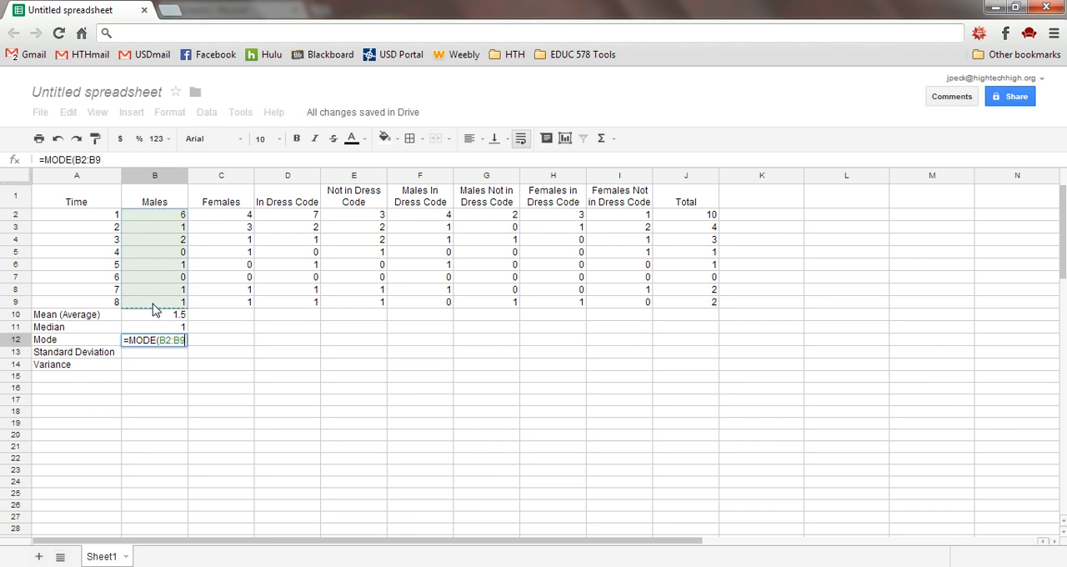
{"action": "type", "text": ")"}
{"action": "key", "text": "Return"}
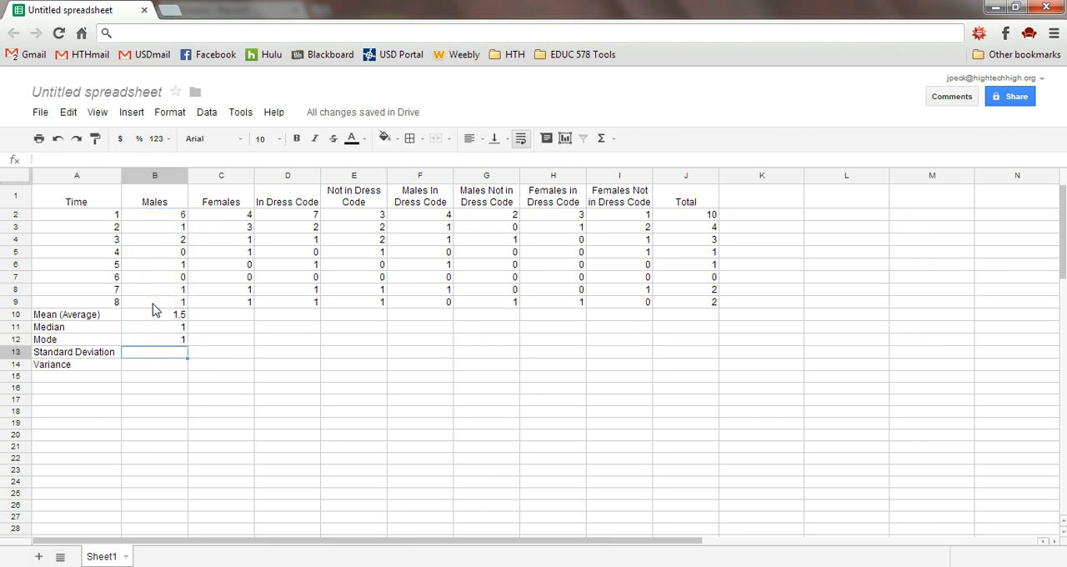
Calculate the standard deviation of the Males column in B13 with the formula =STDEV(B2:B9)
{"action": "key", "text": "Up"}
{"action": "key", "text": "Up"}
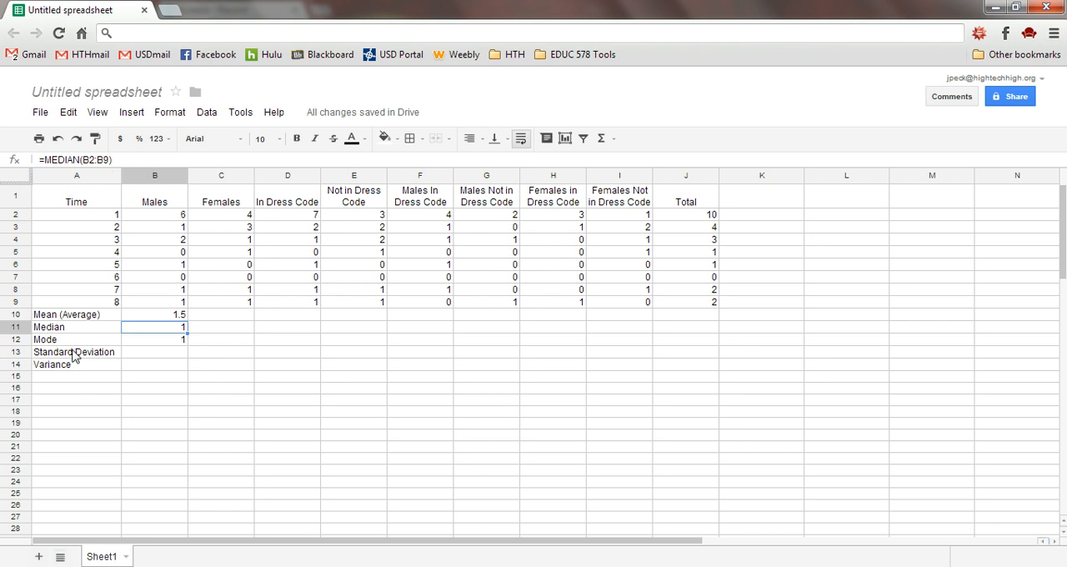
{"action": "left_click", "coordinate": [139, 359]}
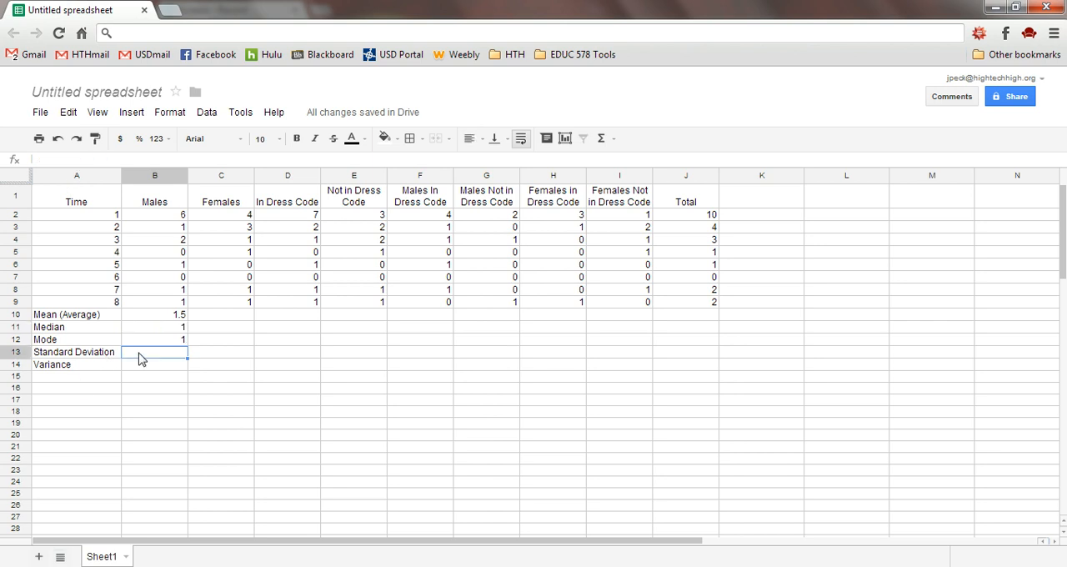
{"action": "type", "text": "="}
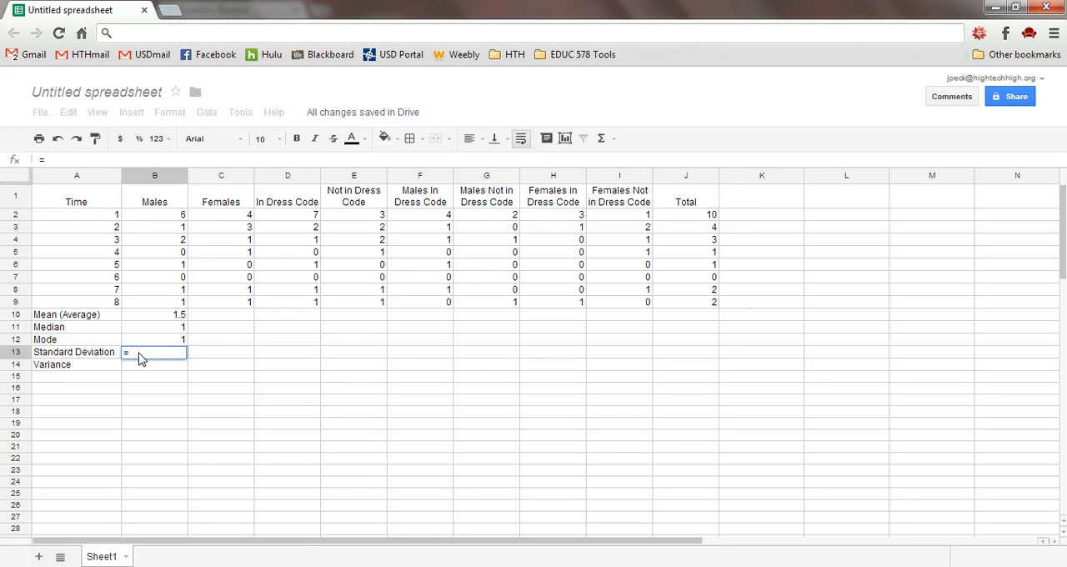
{"action": "type", "text": "STD"}
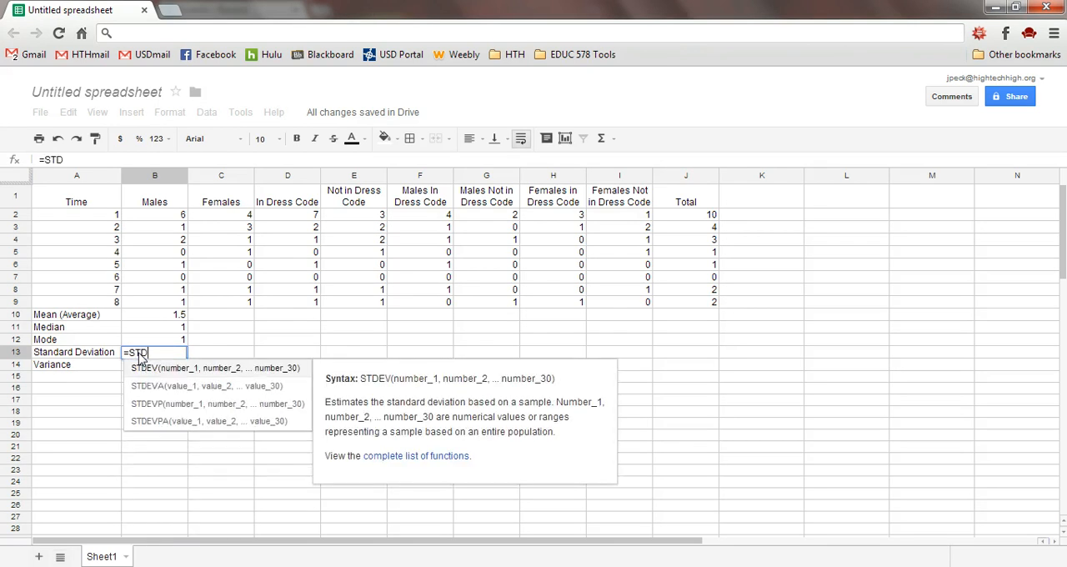
{"action": "type", "text": "EV"}
{"action": "left_click", "coordinate": [158, 373]}
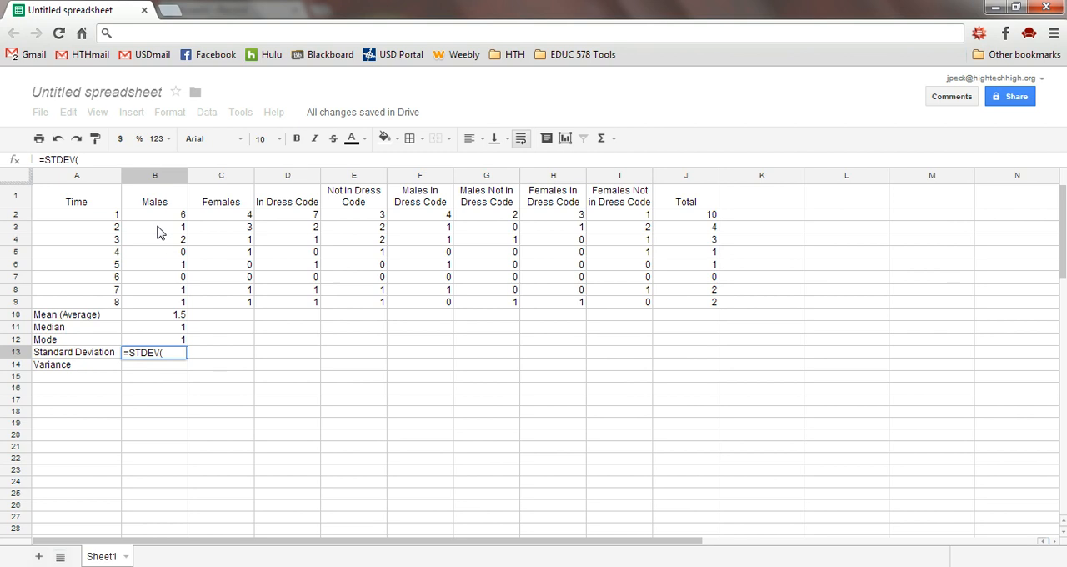
{"action": "left_click_drag", "start_coordinate": [158, 219], "coordinate": [159, 296]}
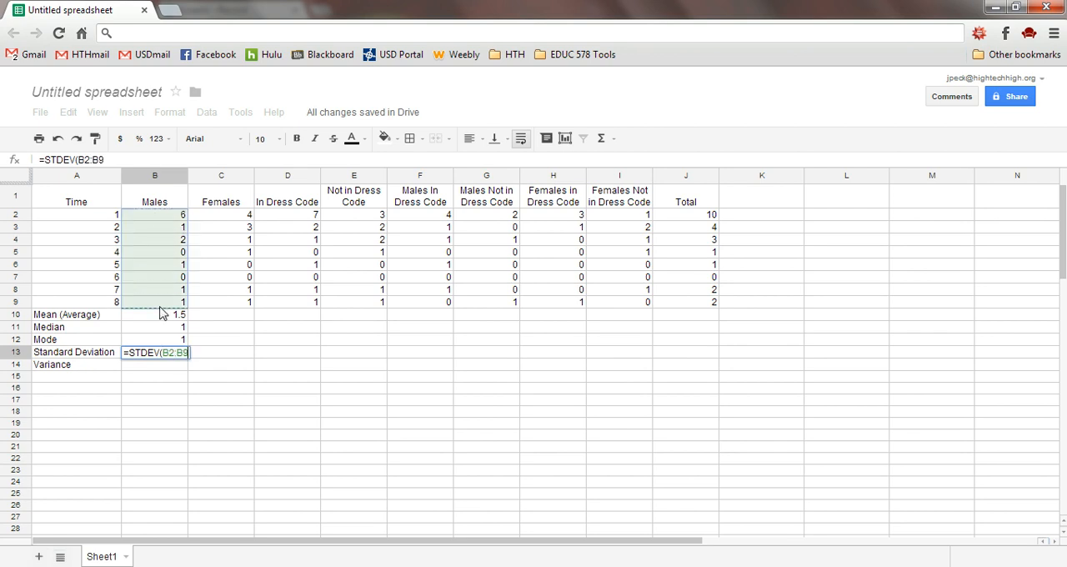
{"action": "type", "text": ")"}
{"action": "key", "text": "Return"}
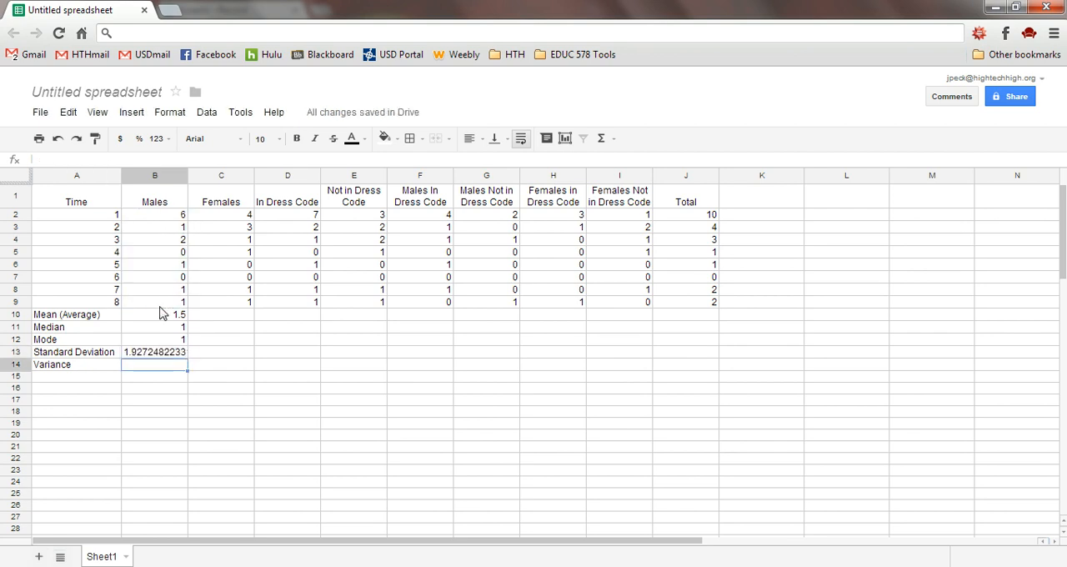
Calculate the variance of the Males column in B14 with the formula =VAR(B2:B9)
{"action": "type", "text": "="}
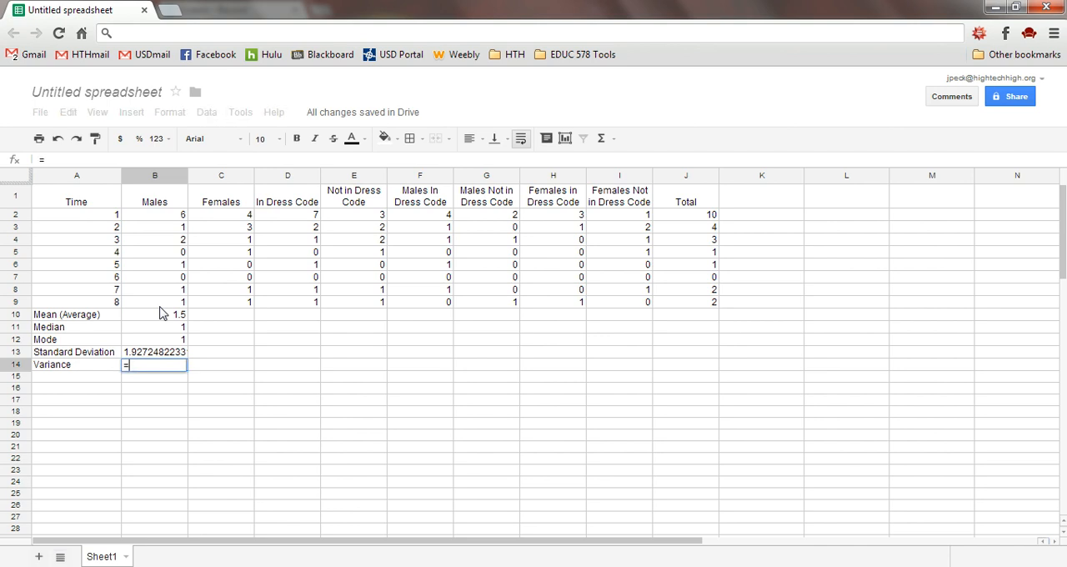
{"action": "type", "text": "VAR"}
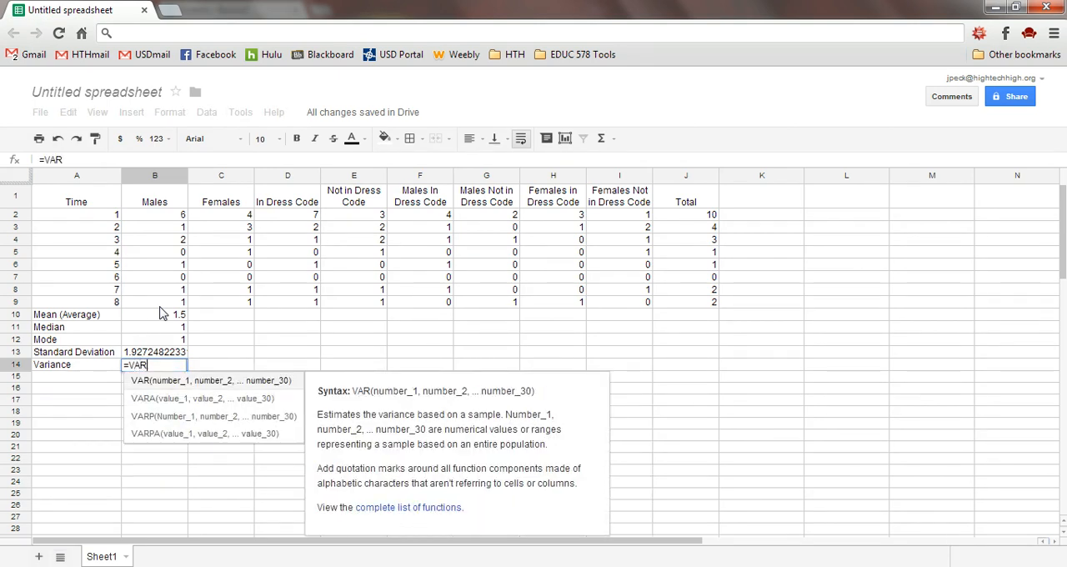
{"action": "left_click", "coordinate": [171, 383]}
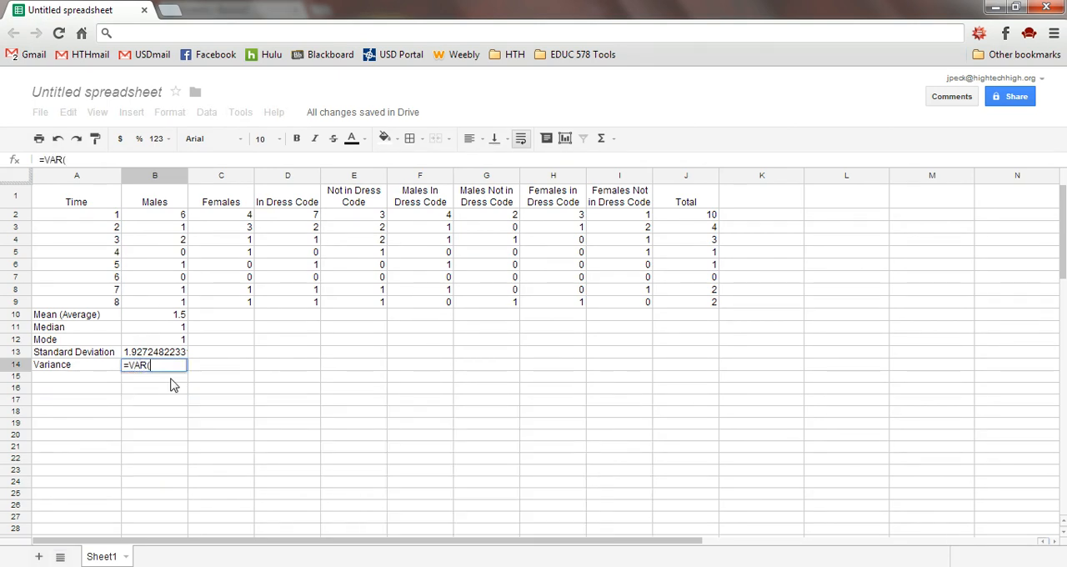
{"action": "left_click_drag", "start_coordinate": [150, 216], "coordinate": [160, 316]}
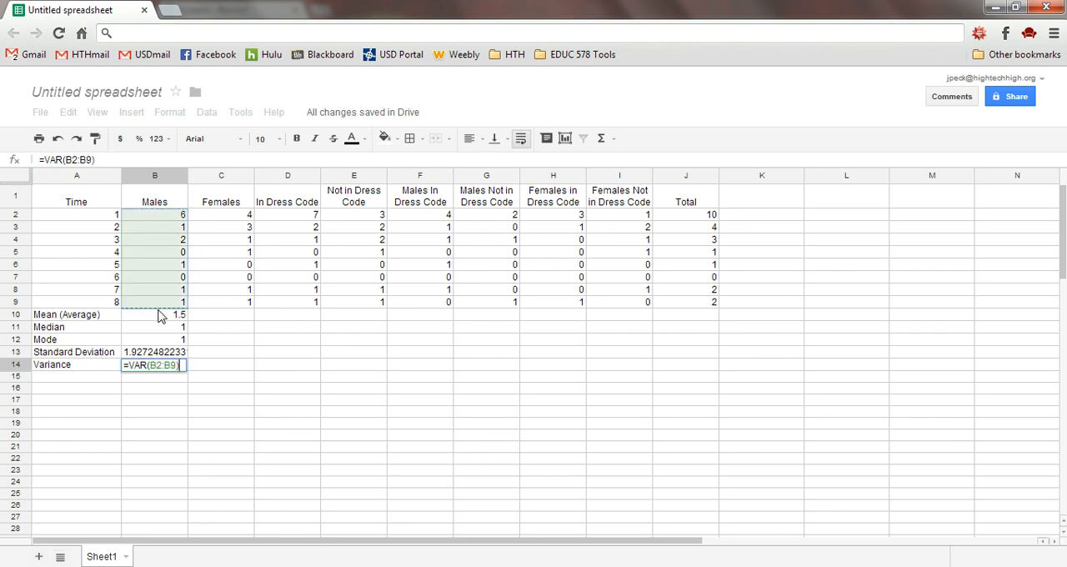
{"action": "key", "text": "Return"}
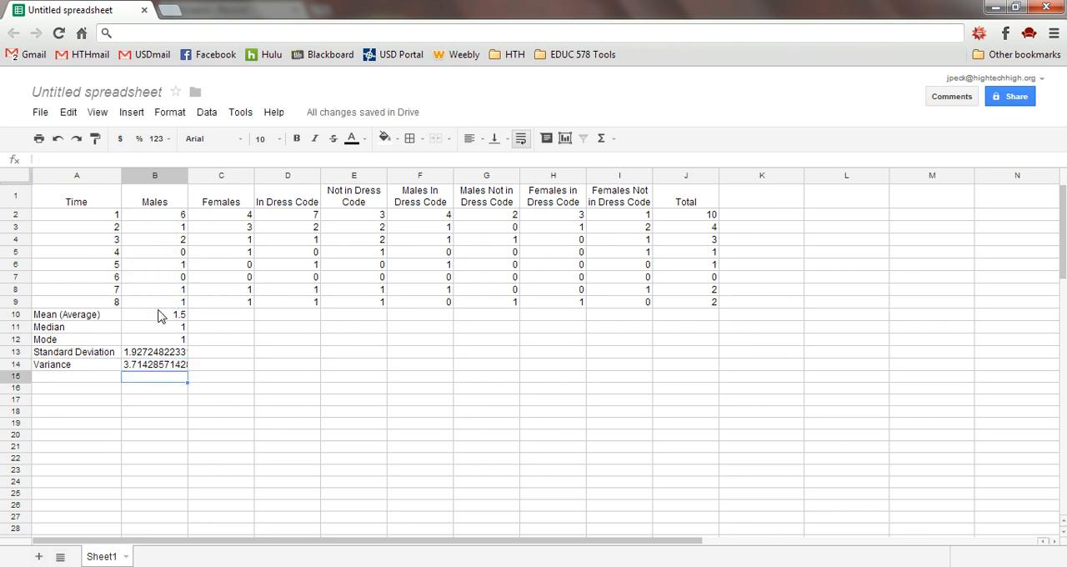
Review the mode, standard deviation and variance formulas of the Males column in B12 to B14
{"action": "key", "text": "Up"}
{"action": "key", "text": "Up"}
{"action": "key", "text": "Up"}
{"action": "key", "text": "Up"}
{"action": "key", "text": "Up"}
{"action": "key", "text": "Down"}
{"action": "key", "text": "Down"}
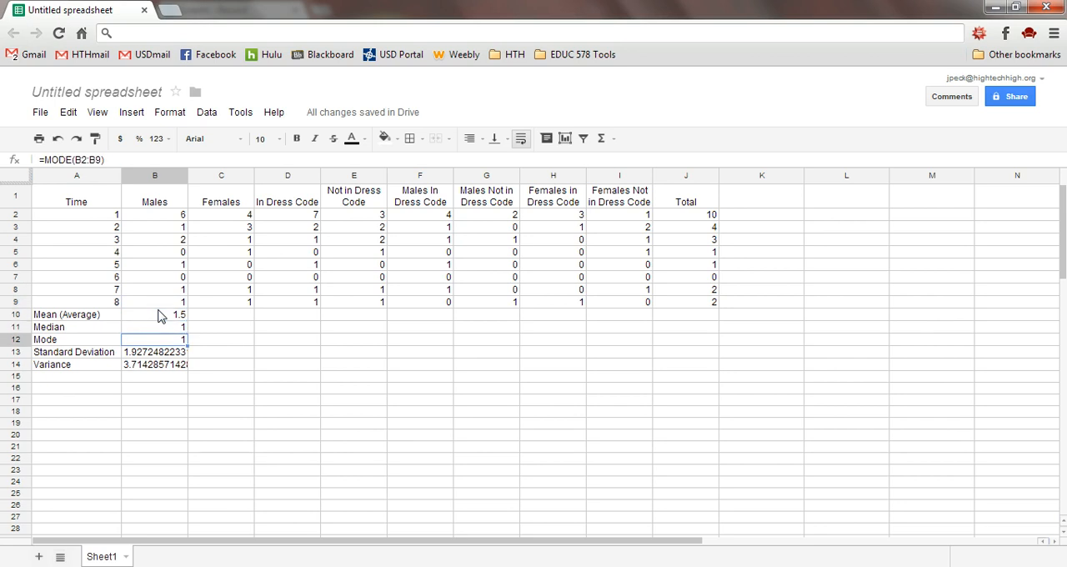
{"action": "key", "text": "Down"}
{"action": "key", "text": "Down"}
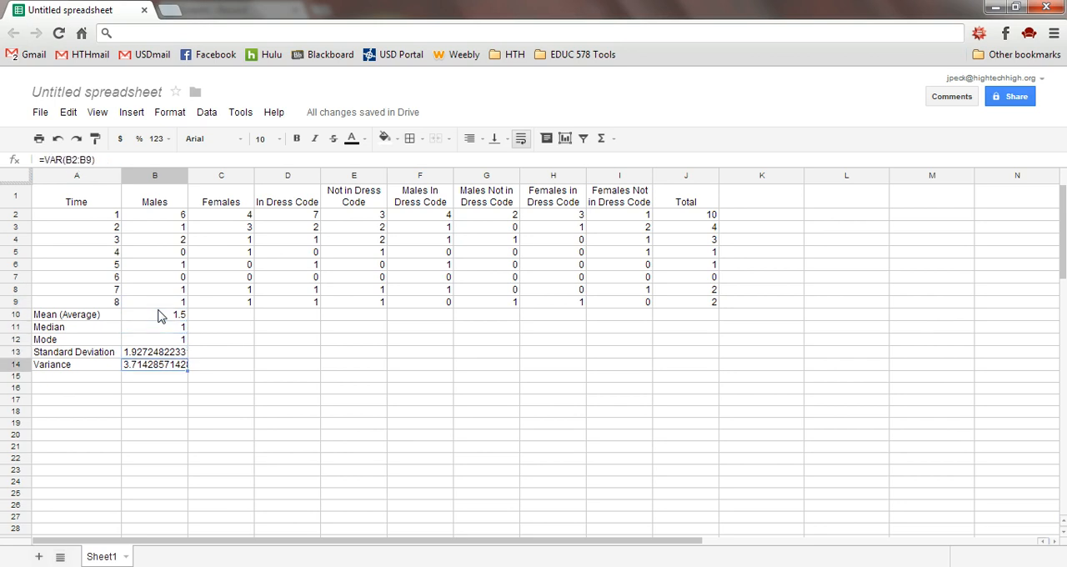
{"action": "key", "text": "Up"}
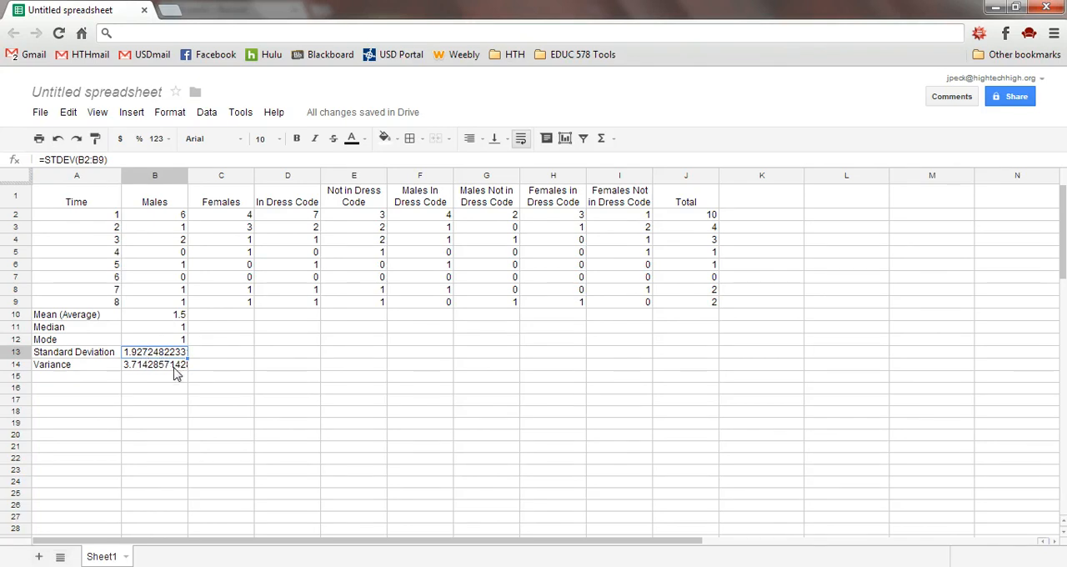
Copy the Males statistics formulas in B10:B14 to the Females column starting at C10, and compare the mean formulas in B10 and C10
{"action": "left_click", "coordinate": [175, 318]}
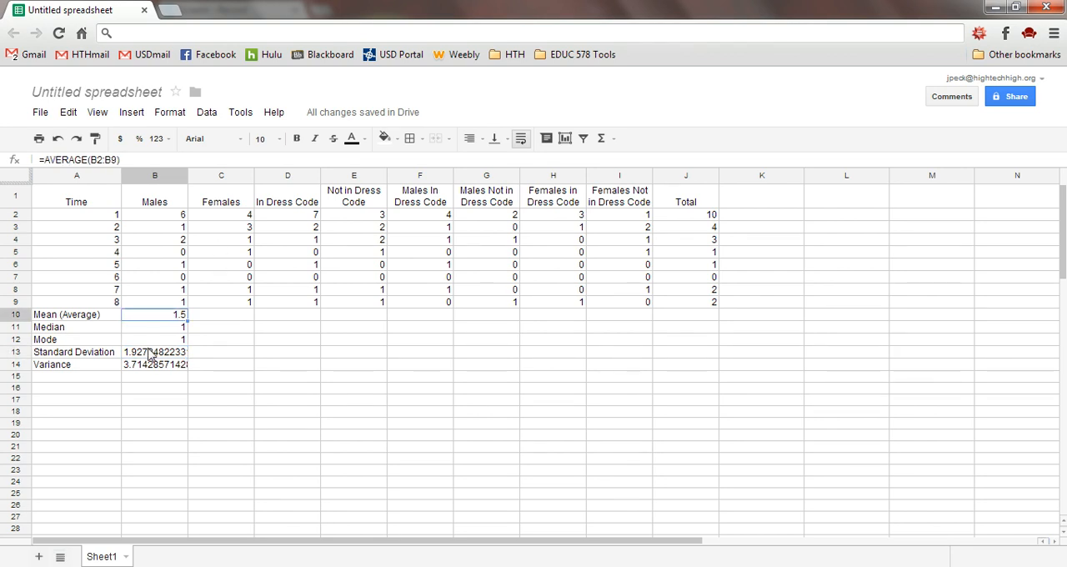
{"action": "key", "text": "shift+Down"}
{"action": "key", "text": "shift+Down"}
{"action": "key", "text": "shift+Down"}
{"action": "key", "text": "shift+Down"}
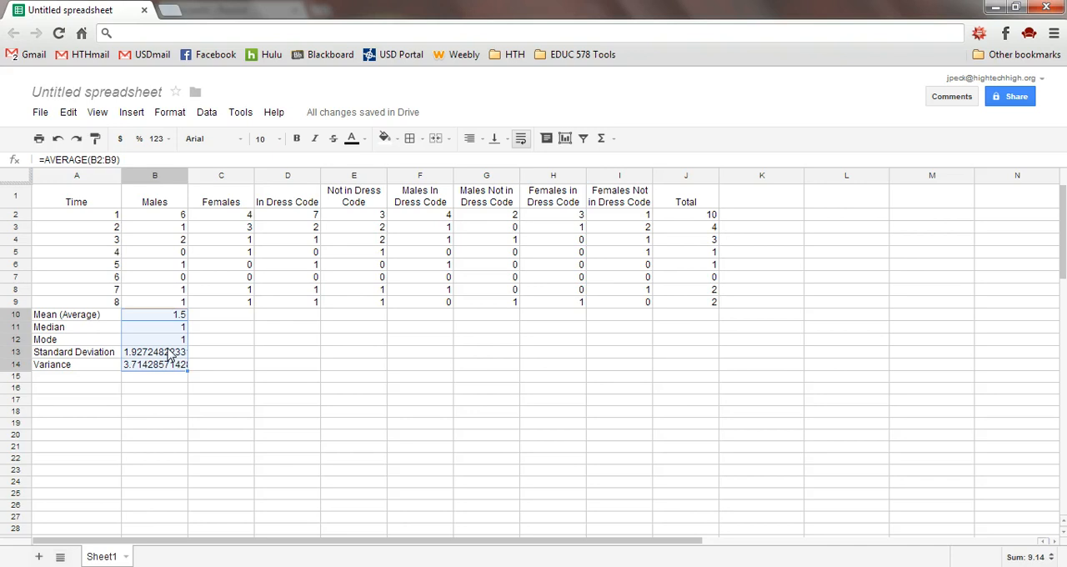
{"action": "left_click", "coordinate": [231, 318]}
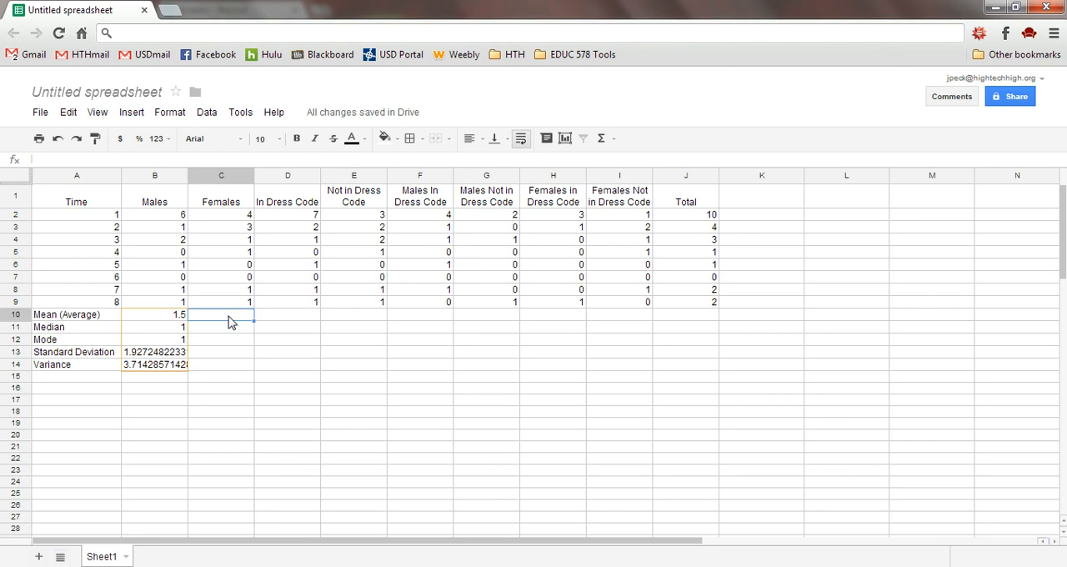
{"action": "key", "text": "ctrl+v"}
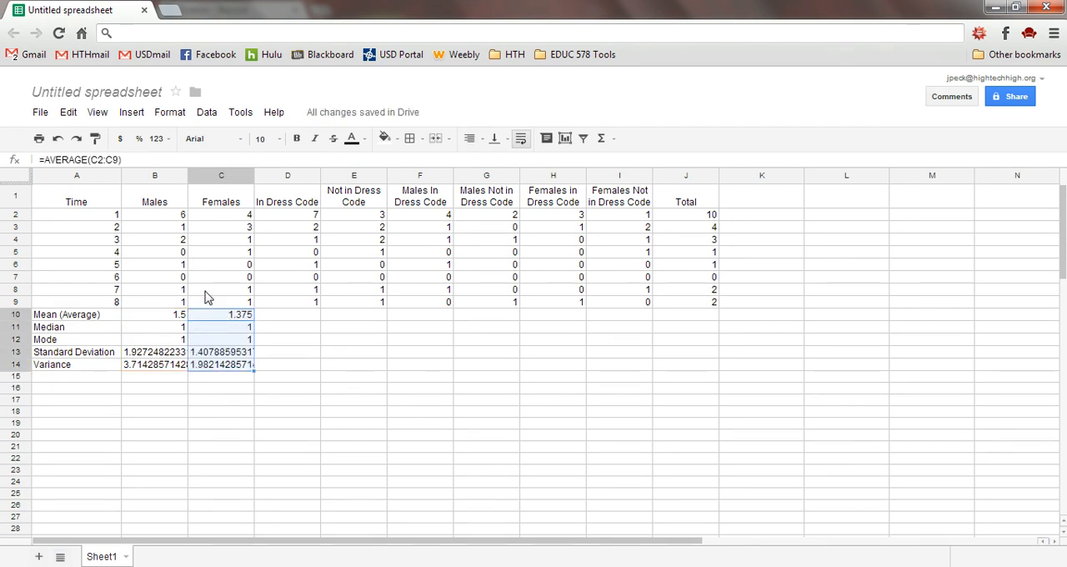
{"action": "left_click", "coordinate": [152, 318]}
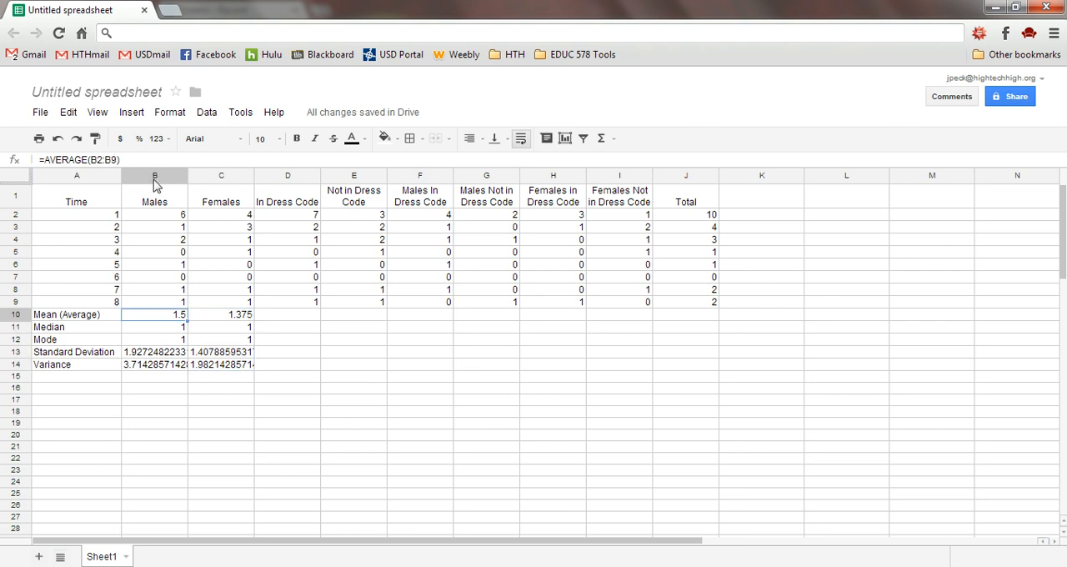
{"action": "left_click", "coordinate": [224, 315]}
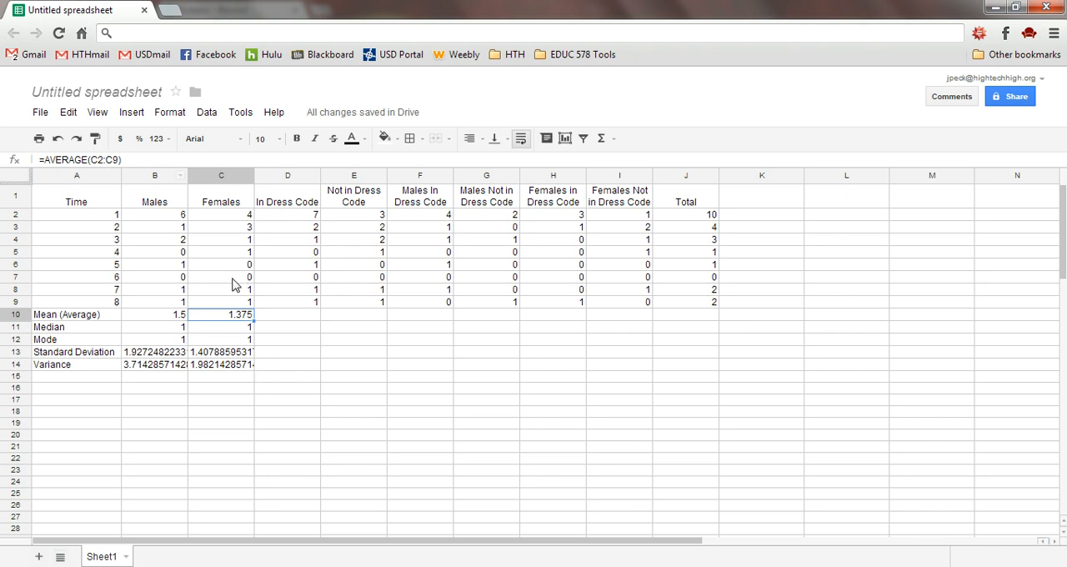
Paste the copied statistics formulas into rows 10 to 14 of each remaining column, from In Dress Code (D) through Total (J)
{"action": "left_click", "coordinate": [281, 320]}
{"action": "key", "text": "ctrl+v"}
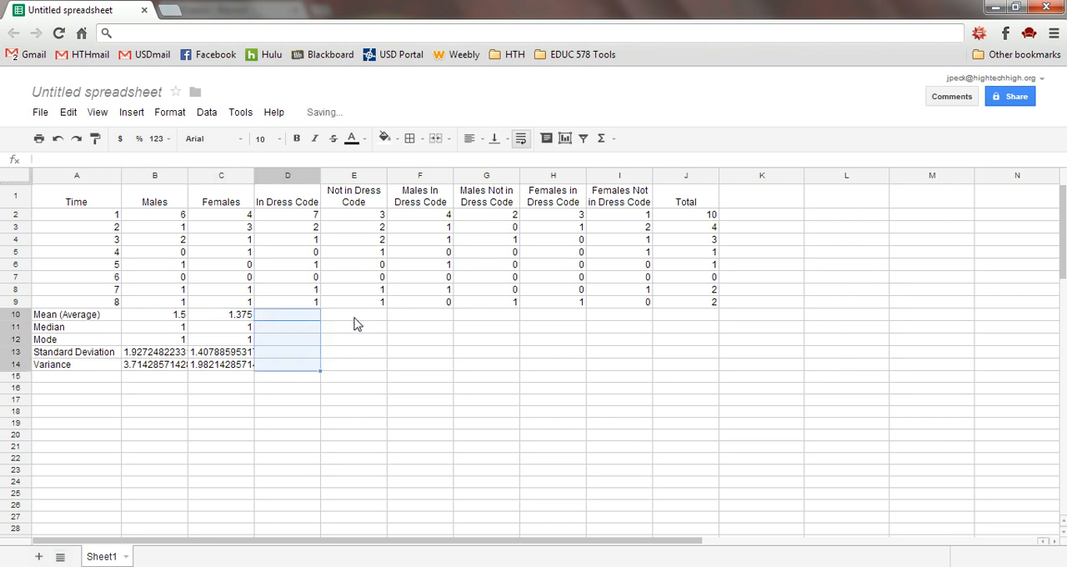
{"action": "left_click", "coordinate": [355, 317]}
{"action": "key", "text": "ctrl+v"}
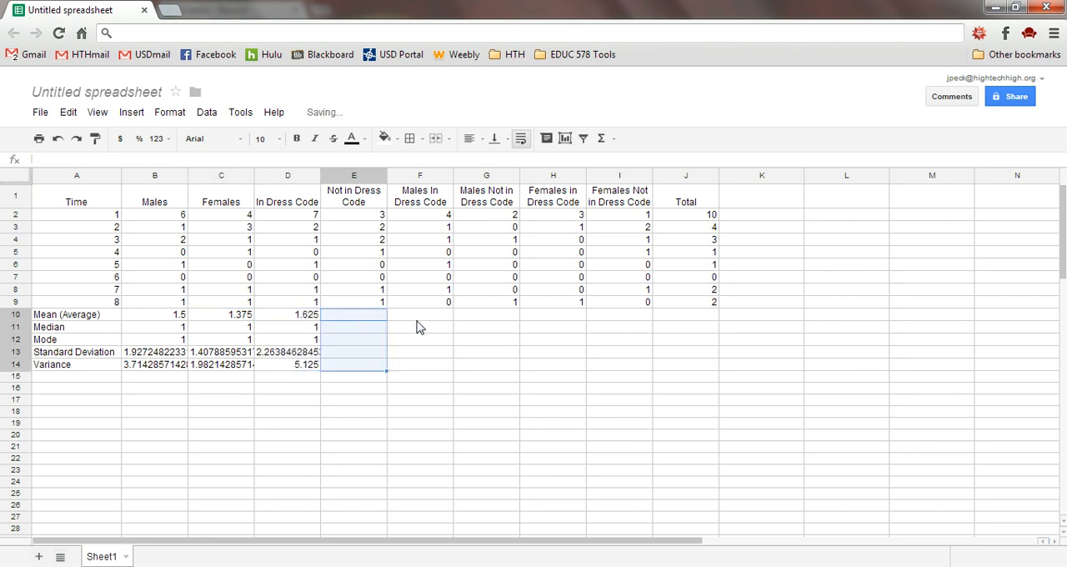
{"action": "left_click", "coordinate": [419, 319]}
{"action": "key", "text": "ctrl+v"}
{"action": "left_click", "coordinate": [474, 317]}
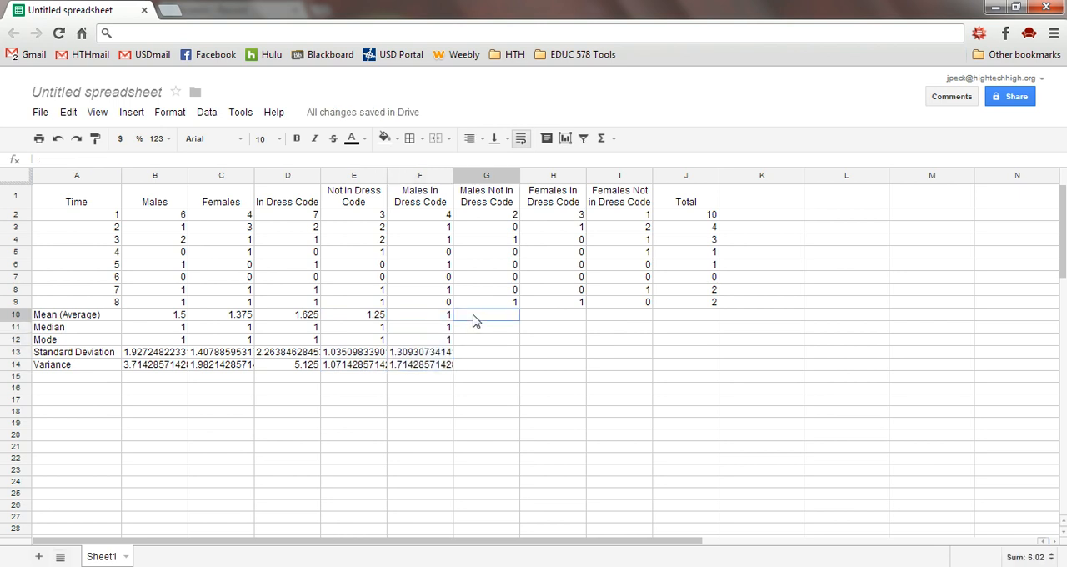
{"action": "key", "text": "ctrl+v"}
{"action": "left_click", "coordinate": [545, 323]}
{"action": "key", "text": "ctrl+v"}
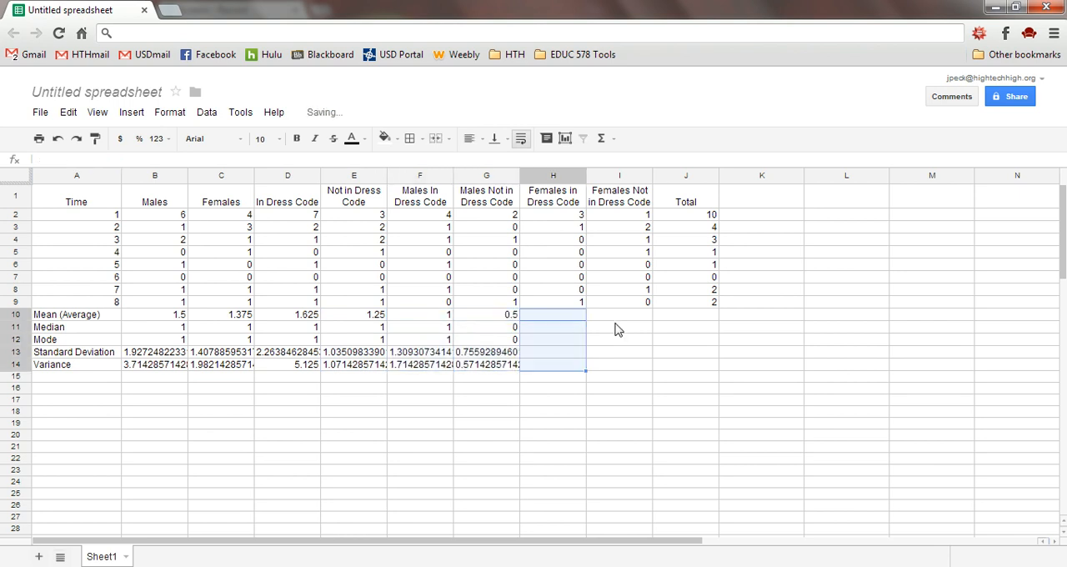
{"action": "left_click", "coordinate": [617, 321]}
{"action": "key", "text": "ctrl+v"}
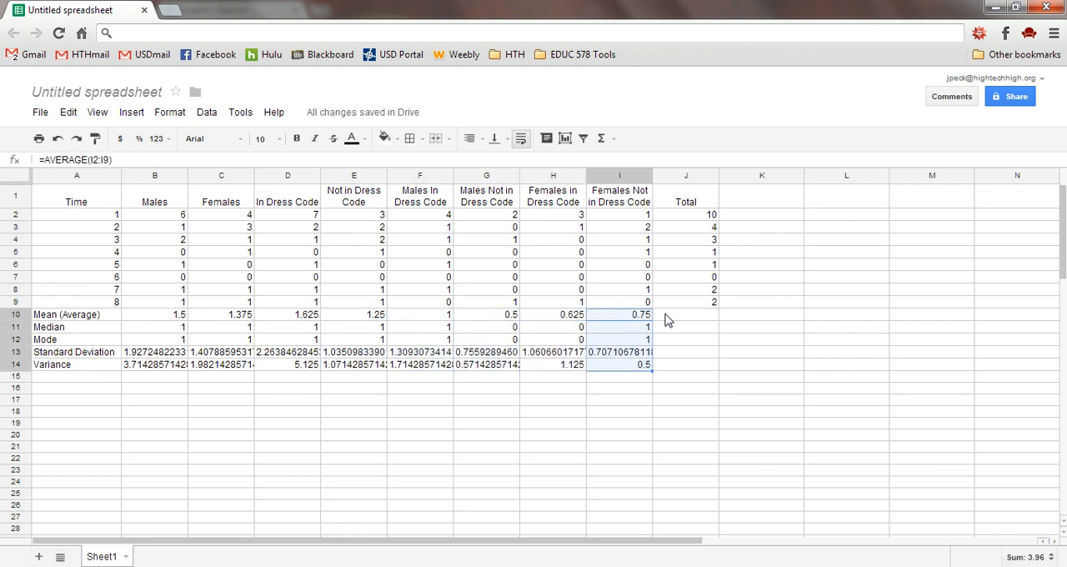
{"action": "left_click", "coordinate": [666, 320]}
{"action": "key", "text": "ctrl+v"}
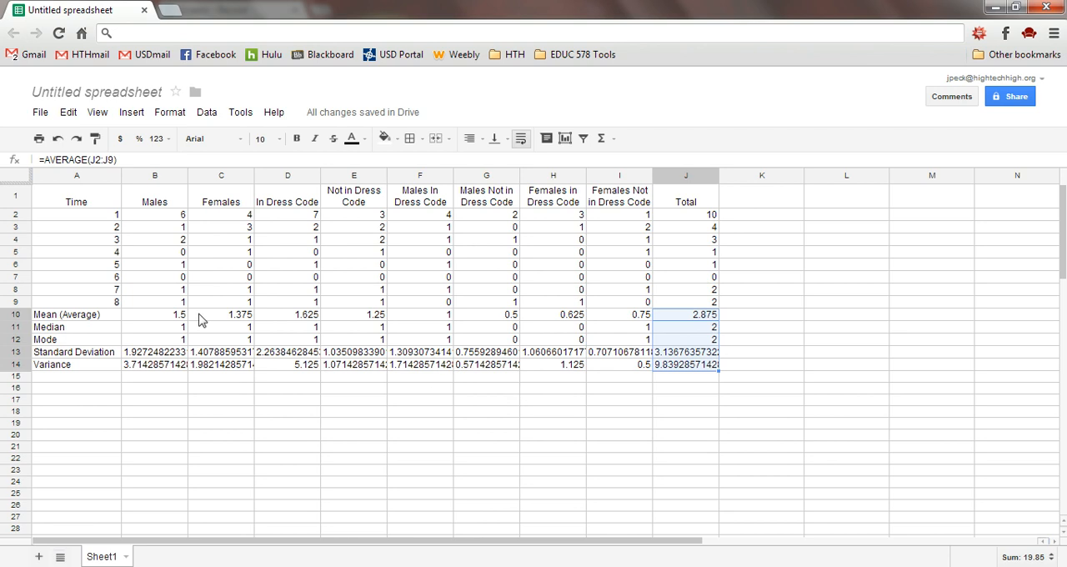